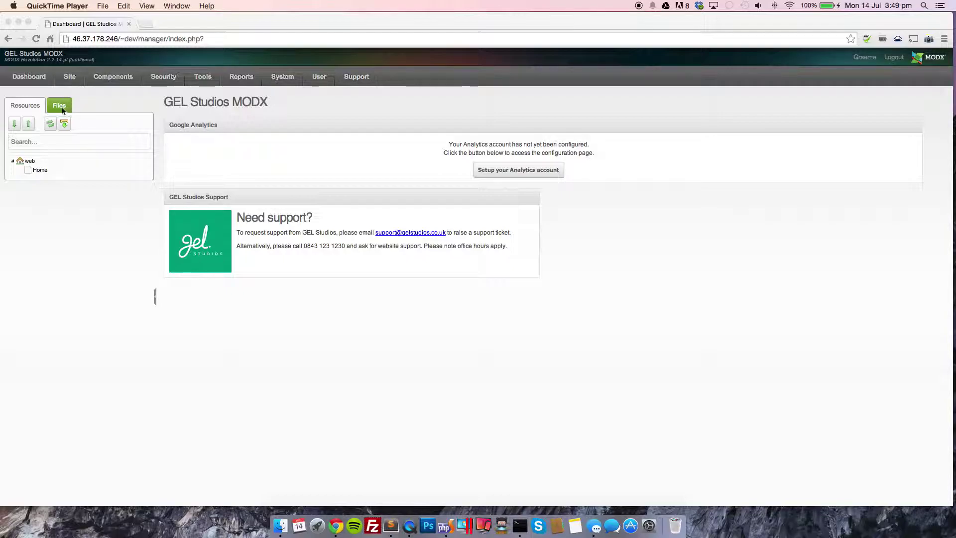
Show the site's file tree and expand the uploads directory to view its contents
{"action": "left_click", "coordinate": [60, 109]}
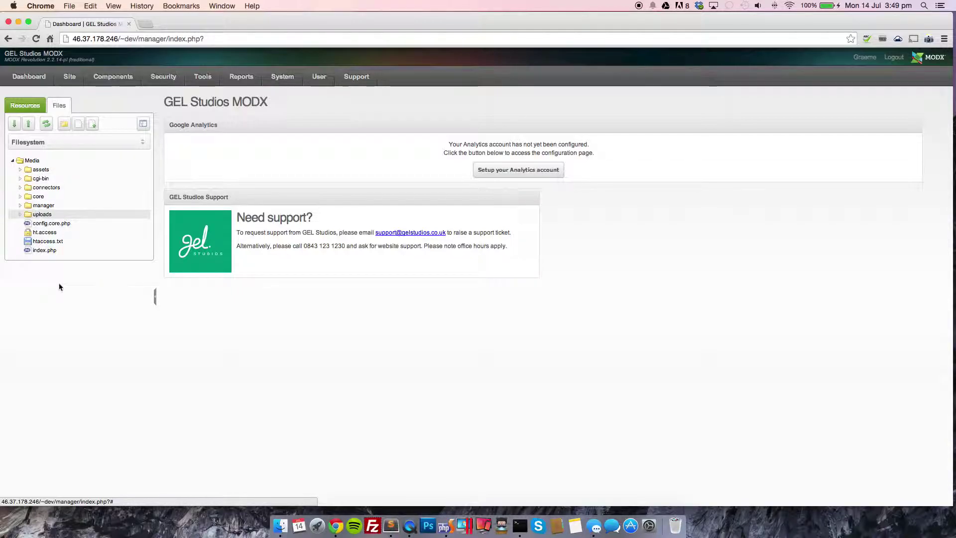
{"action": "left_click", "coordinate": [20, 216]}
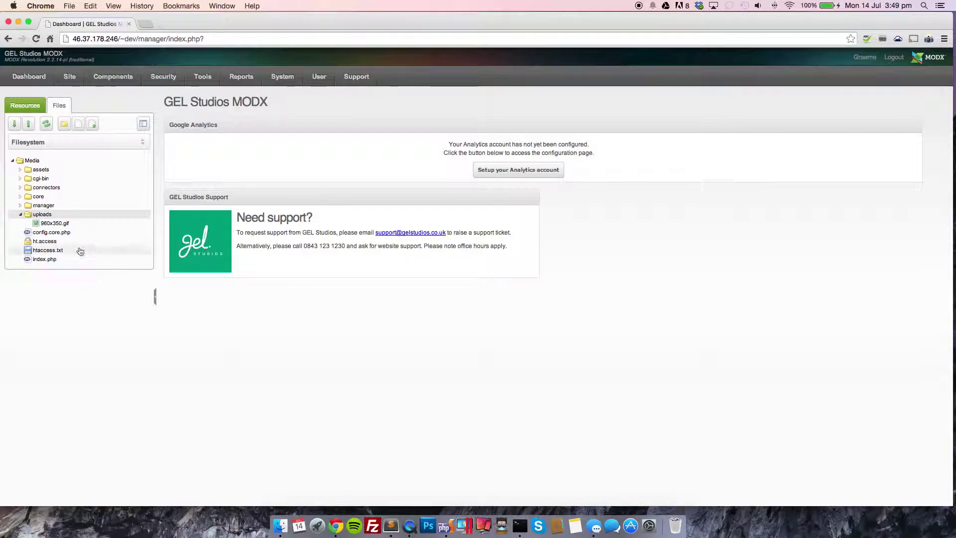
{"action": "mouse_move", "coordinate": [53, 227]}
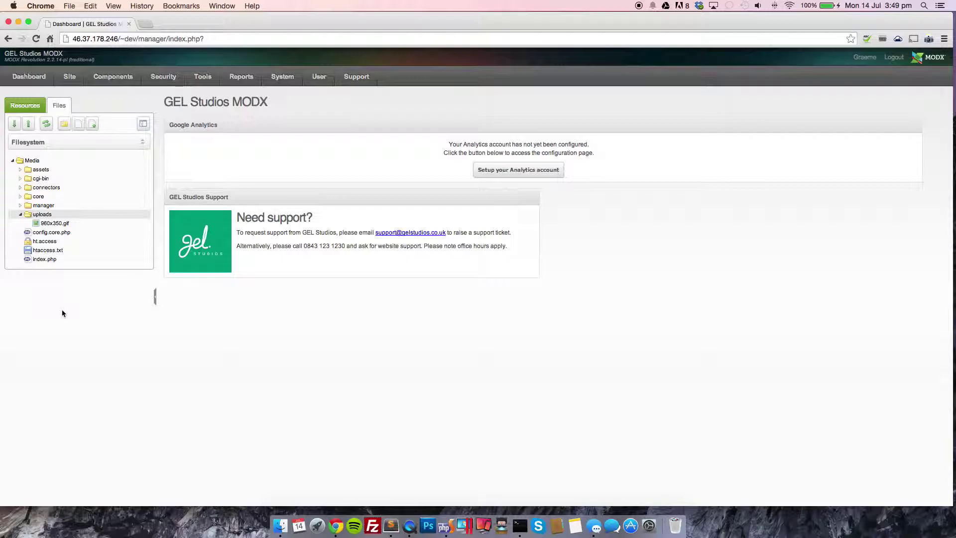
Start a file upload to the uploads directory and queue chorushr.jpg from the Desktop
{"action": "right_click", "coordinate": [46, 216]}
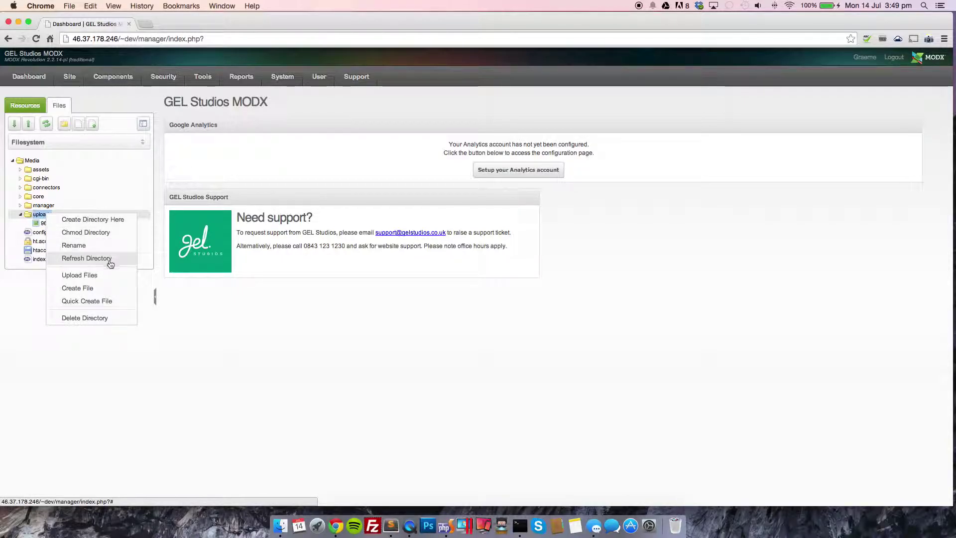
{"action": "left_click", "coordinate": [95, 278]}
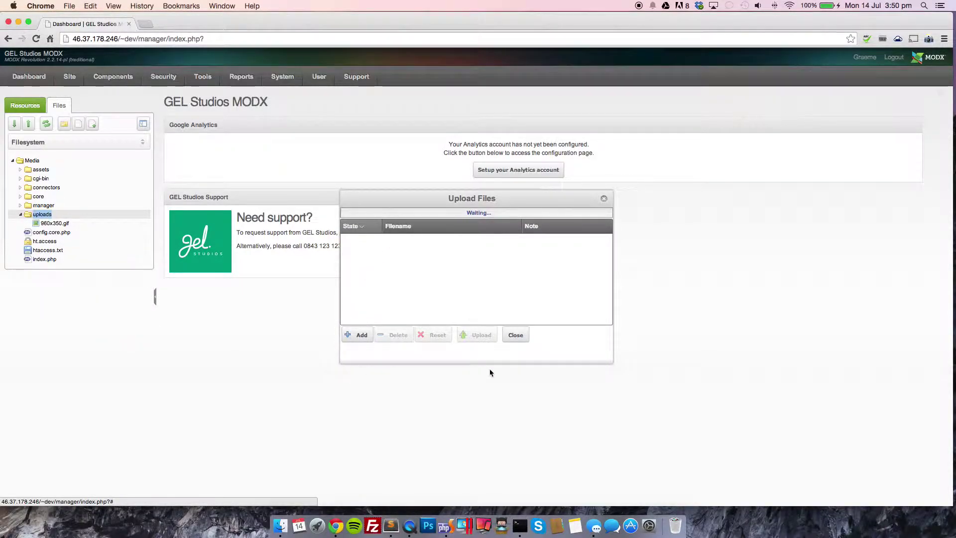
{"action": "left_click_drag", "start_coordinate": [462, 204], "coordinate": [425, 166]}
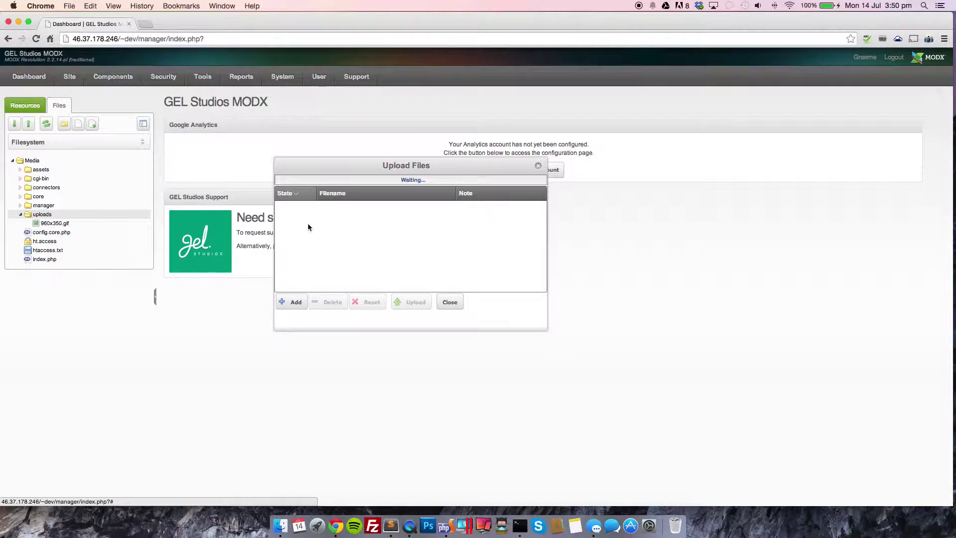
{"action": "left_click", "coordinate": [294, 302]}
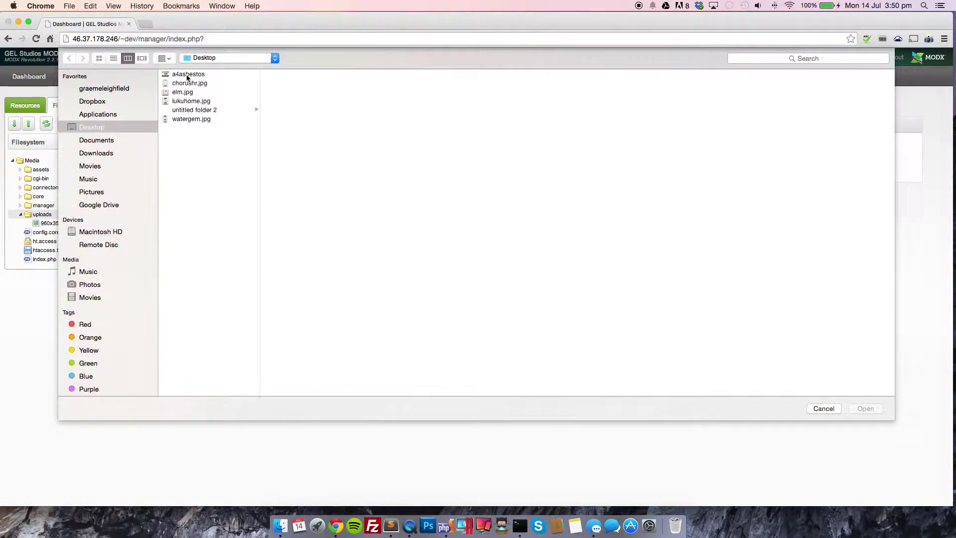
{"action": "left_click", "coordinate": [187, 75]}
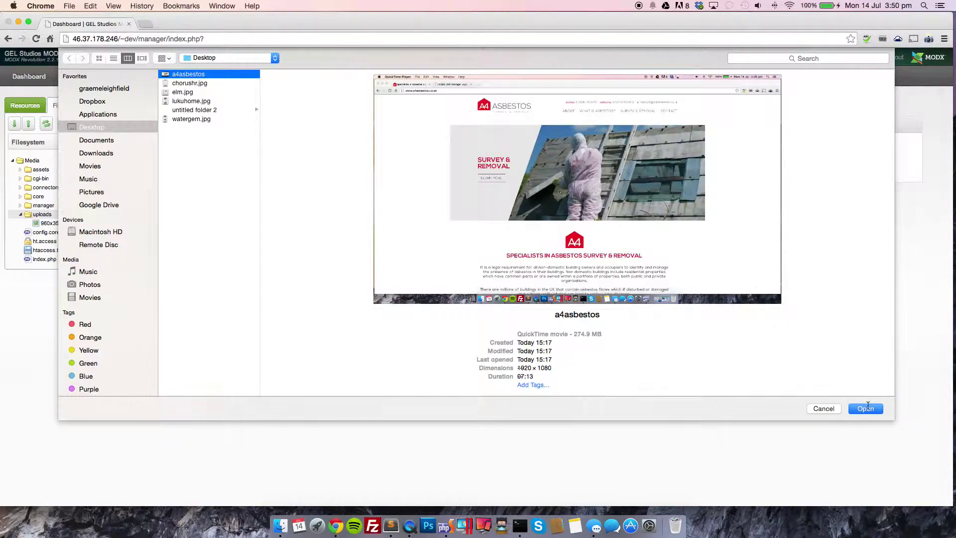
{"action": "left_click", "coordinate": [186, 82]}
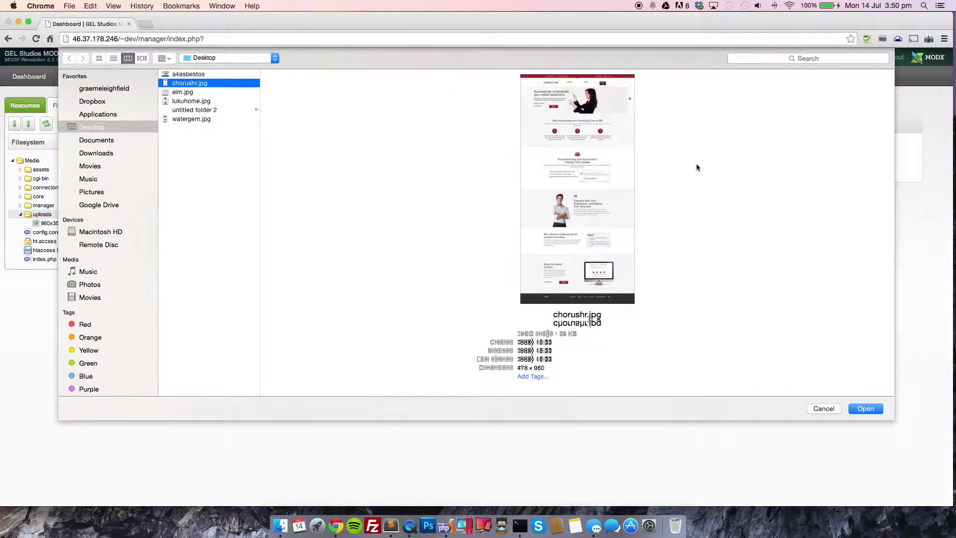
{"action": "left_click", "coordinate": [872, 409]}
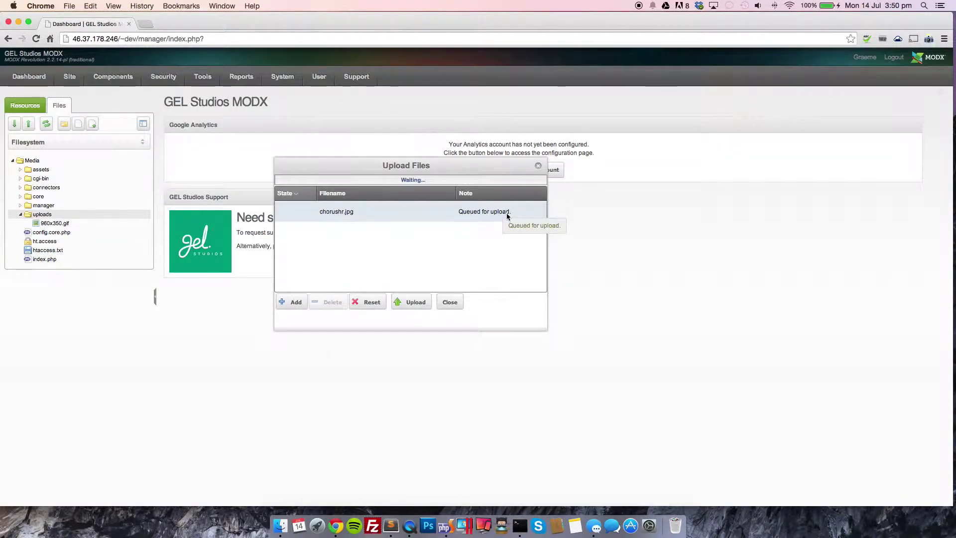
Add elm.jpg from the Desktop to the queue and upload the queued files to the uploads directory
{"action": "left_click", "coordinate": [295, 301]}
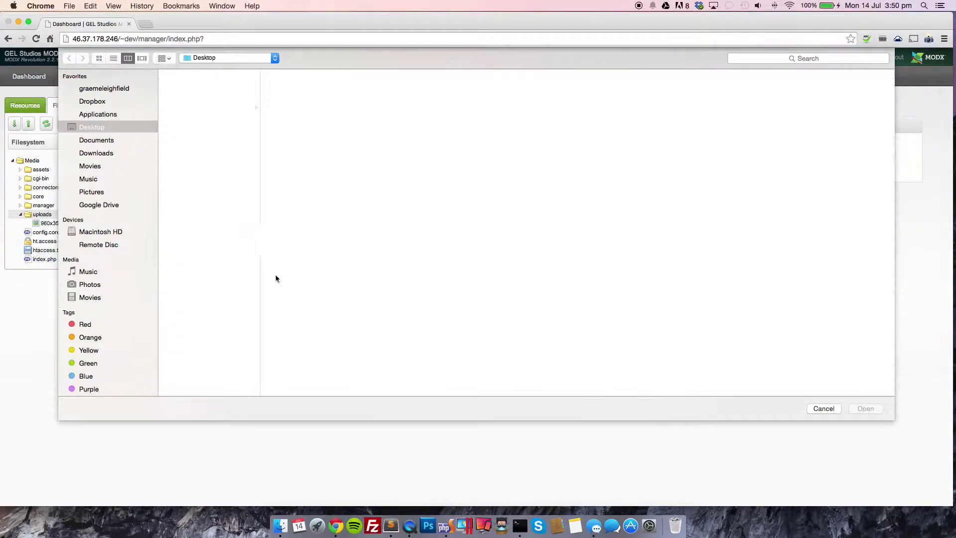
{"action": "left_click", "coordinate": [185, 93]}
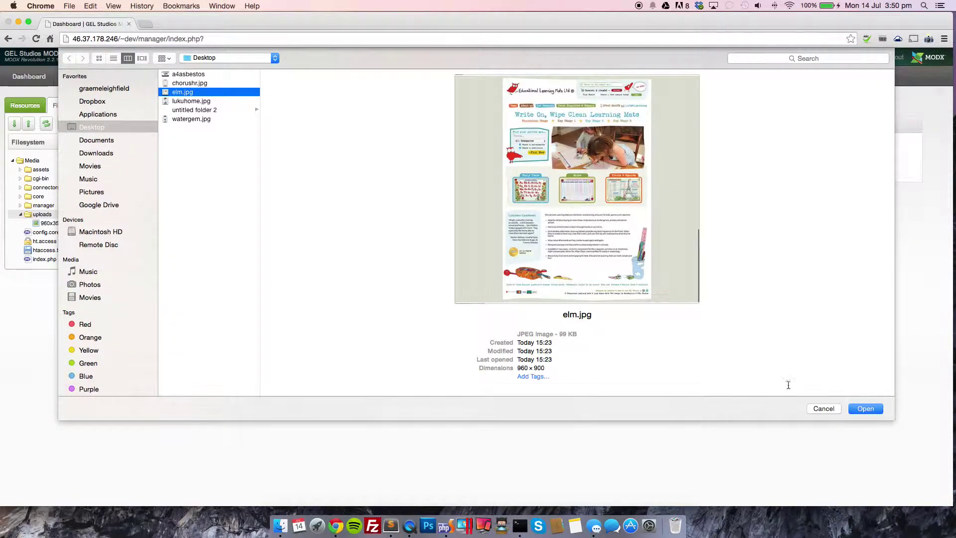
{"action": "left_click", "coordinate": [856, 406]}
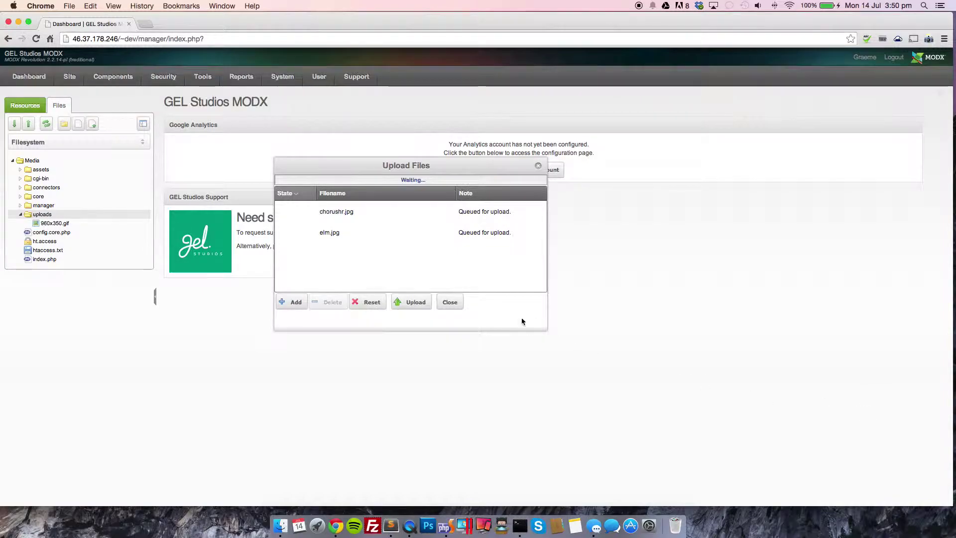
{"action": "left_click", "coordinate": [410, 303]}
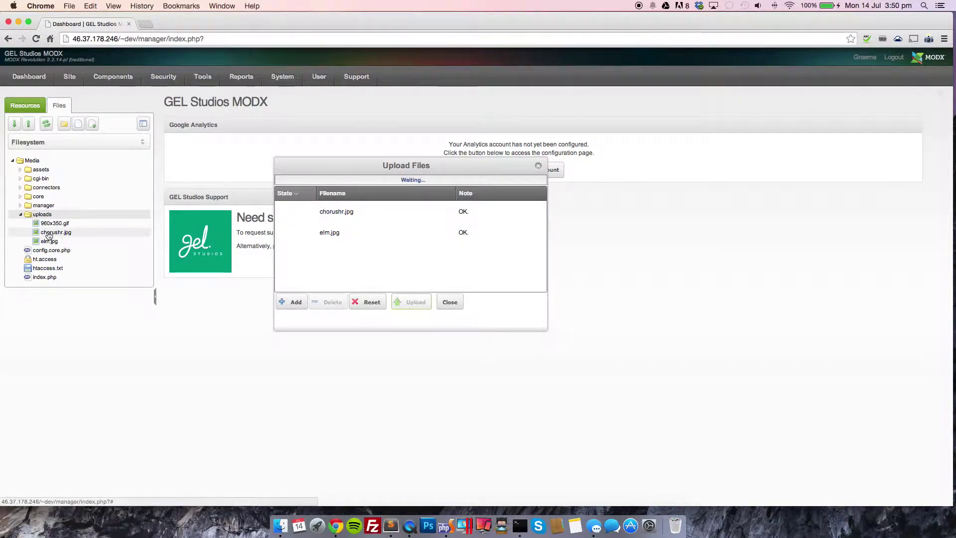
{"action": "left_click_drag", "start_coordinate": [49, 241], "coordinate": [414, 246]}
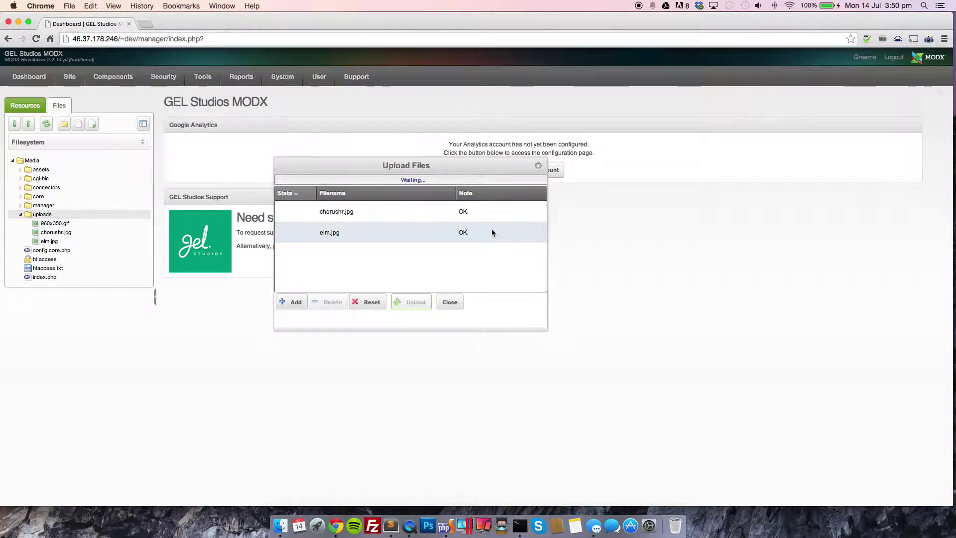
{"action": "left_click", "coordinate": [449, 302]}
{"action": "mouse_move", "coordinate": [50, 235]}
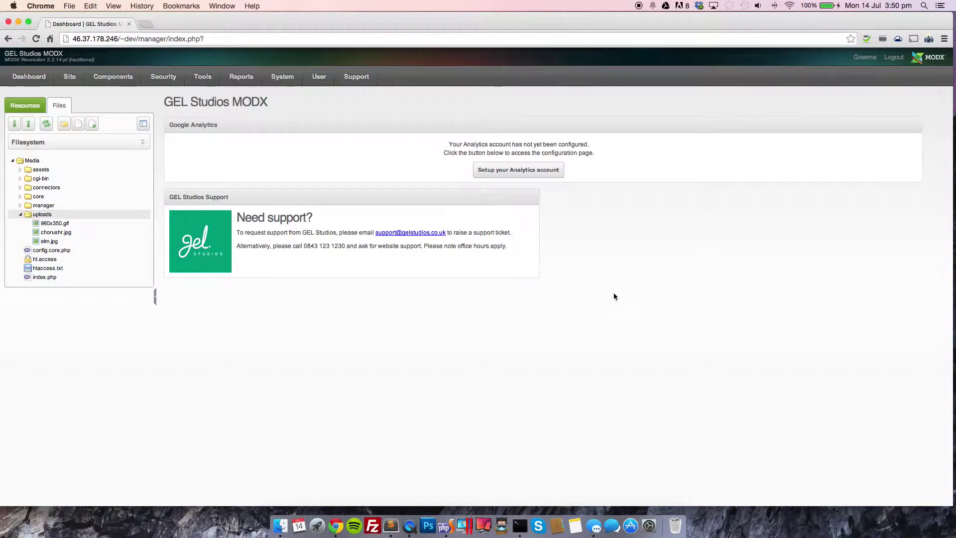
Open the Home resource and set its image template variable to elm.jpg from the uploads folder
{"action": "left_click", "coordinate": [27, 107]}
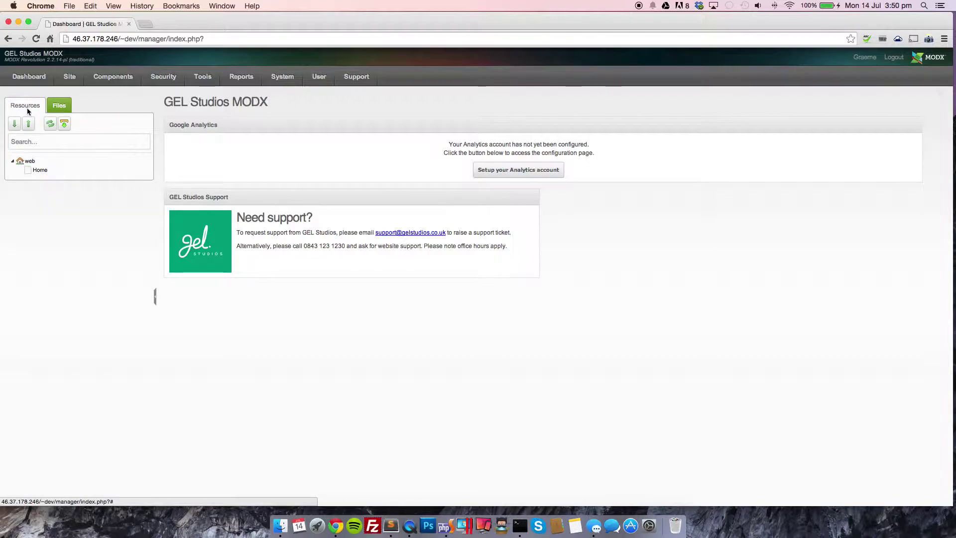
{"action": "left_click", "coordinate": [39, 170]}
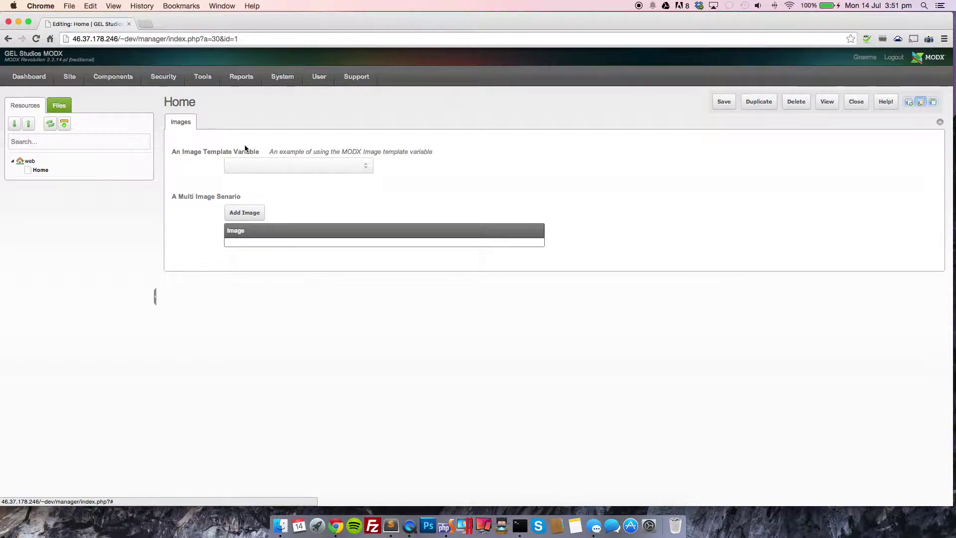
{"action": "left_click", "coordinate": [234, 164]}
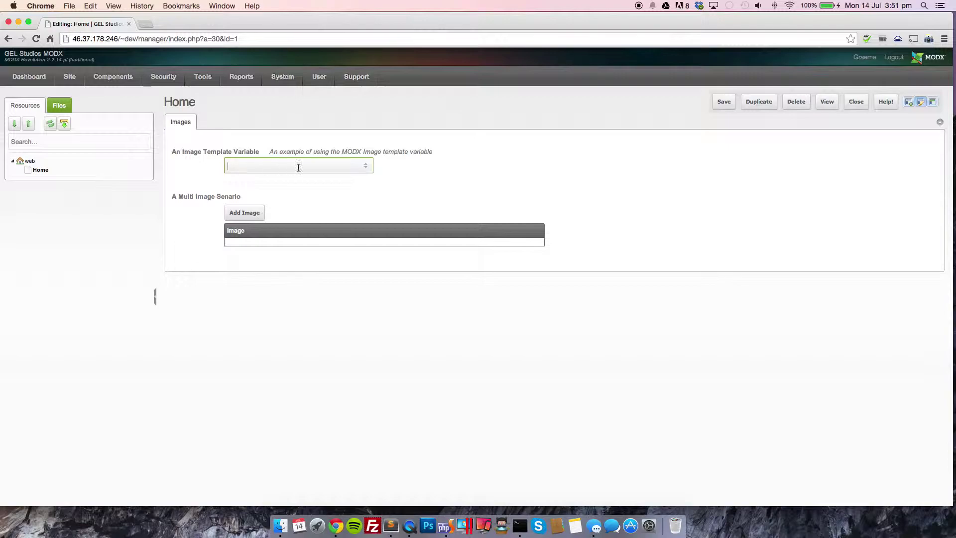
{"action": "left_click", "coordinate": [366, 168]}
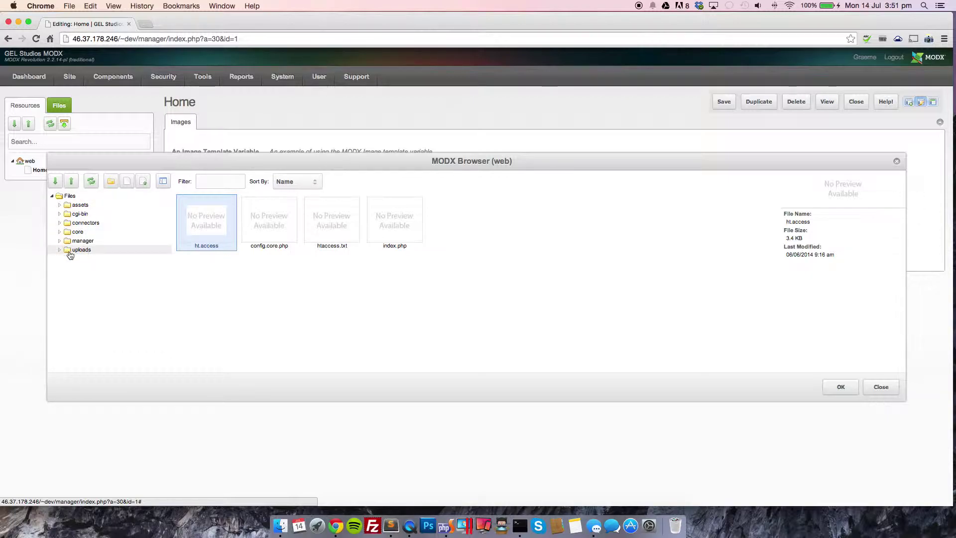
{"action": "left_click_drag", "start_coordinate": [48, 249], "coordinate": [157, 245]}
{"action": "left_click", "coordinate": [59, 106]}
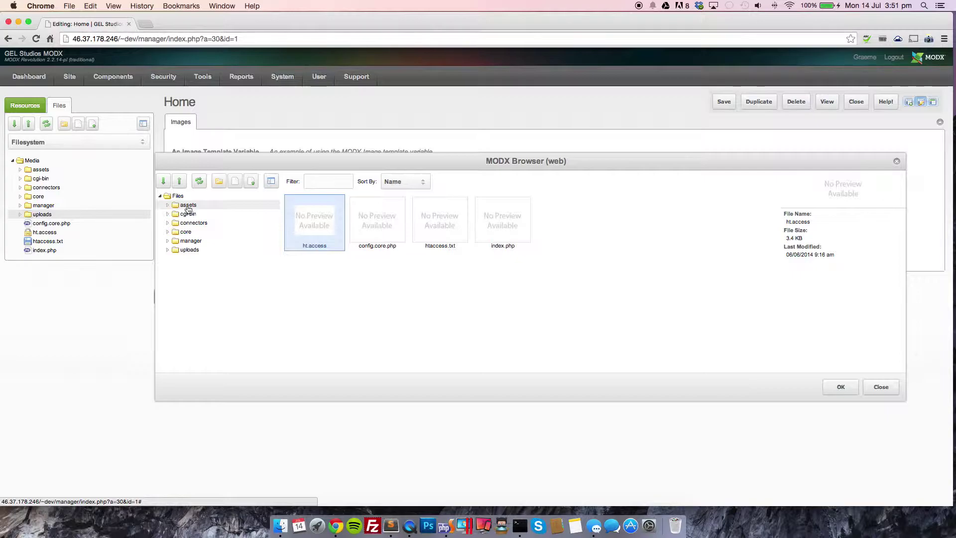
{"action": "left_click", "coordinate": [43, 215]}
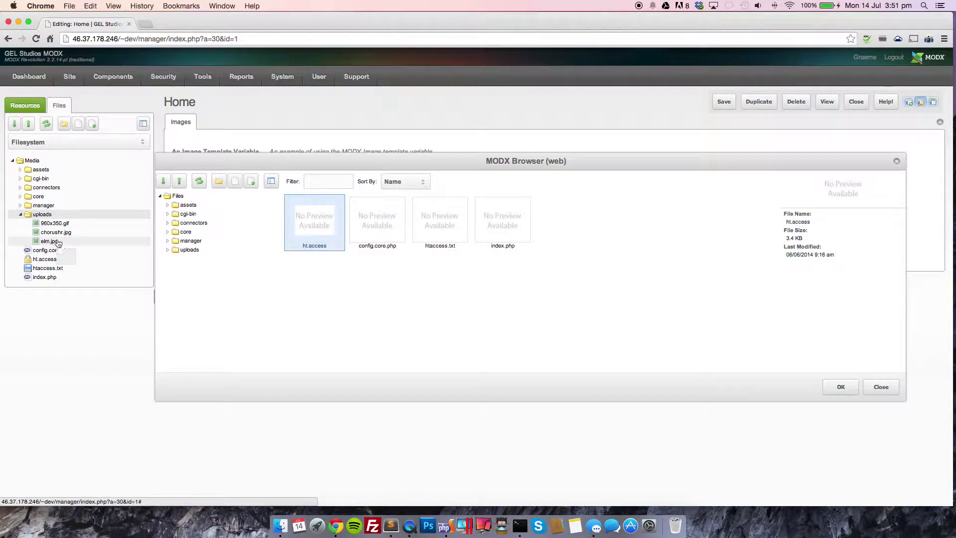
{"action": "left_click", "coordinate": [179, 251]}
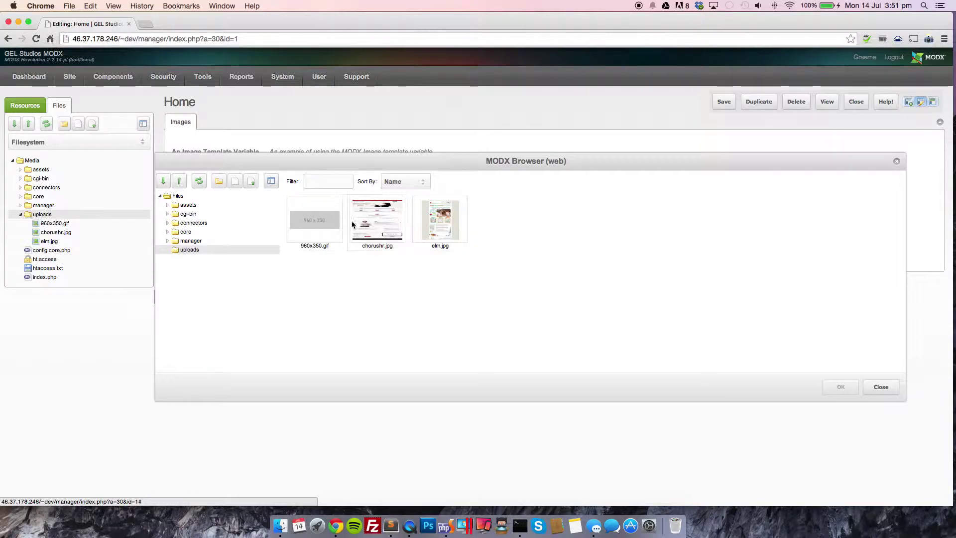
{"action": "double_click", "coordinate": [457, 222]}
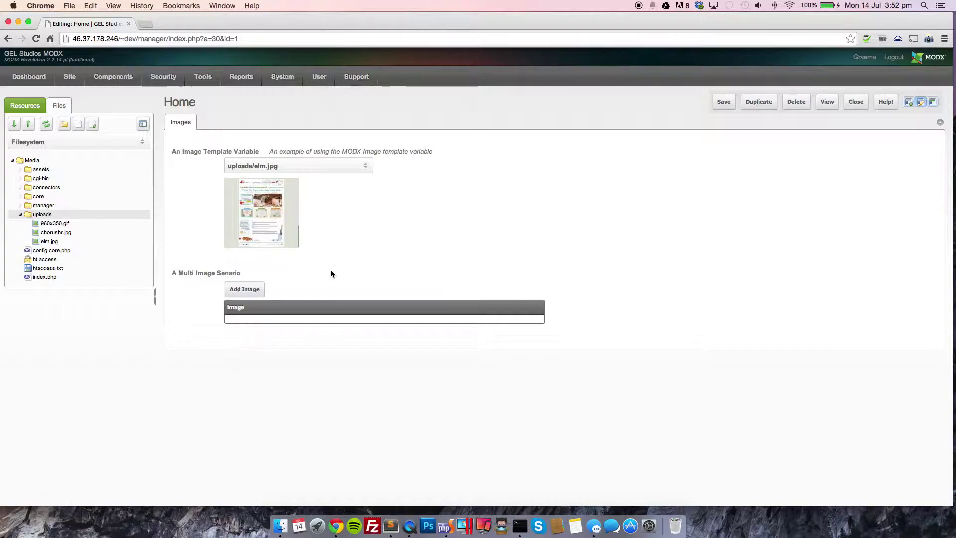
Add elm.jpg from the uploads folder as an image entry in the Home page's multi-image list
{"action": "left_click", "coordinate": [244, 293]}
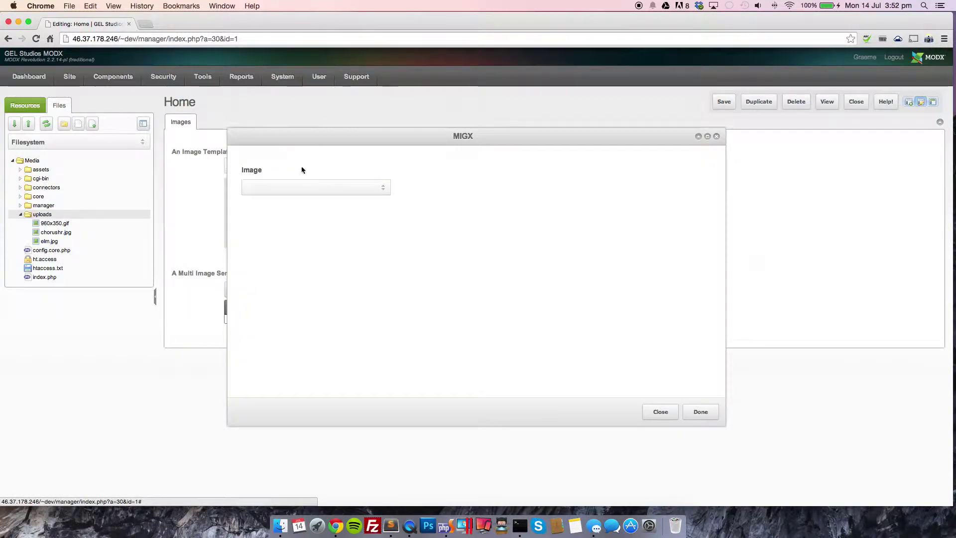
{"action": "mouse_move", "coordinate": [303, 136]}
{"action": "left_mouse_down"}
{"action": "mouse_move", "coordinate": [512, 130]}
{"action": "mouse_move", "coordinate": [296, 132]}
{"action": "left_mouse_up"}
{"action": "left_click", "coordinate": [390, 185]}
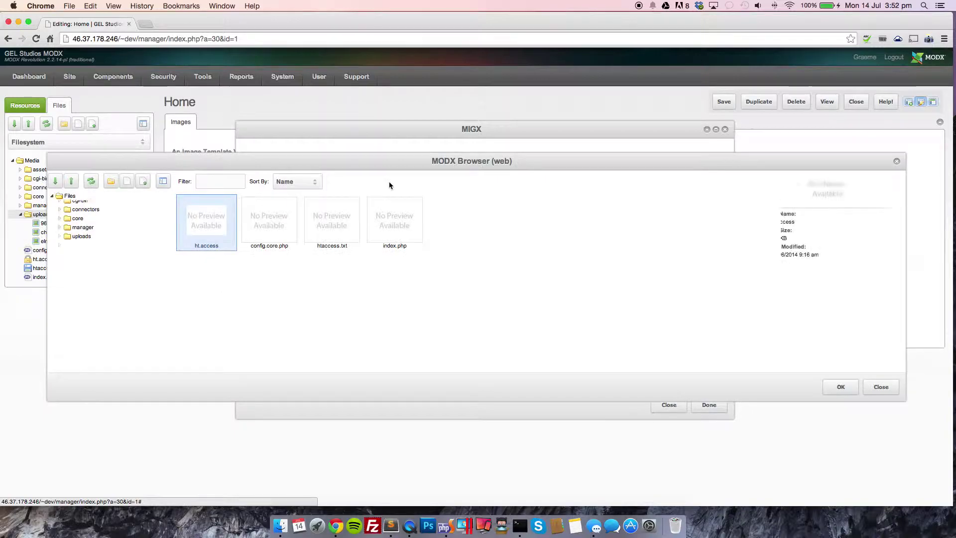
{"action": "left_click", "coordinate": [84, 251]}
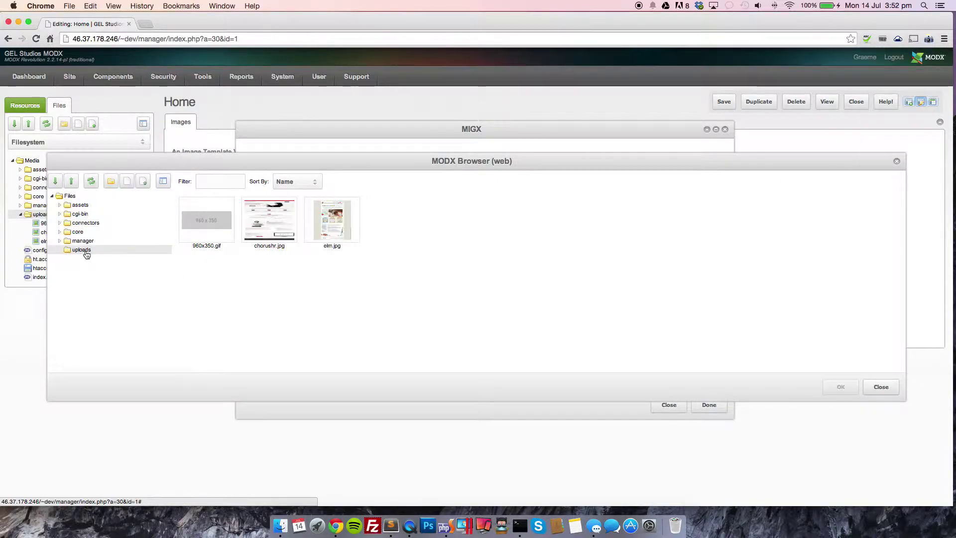
{"action": "double_click", "coordinate": [334, 226]}
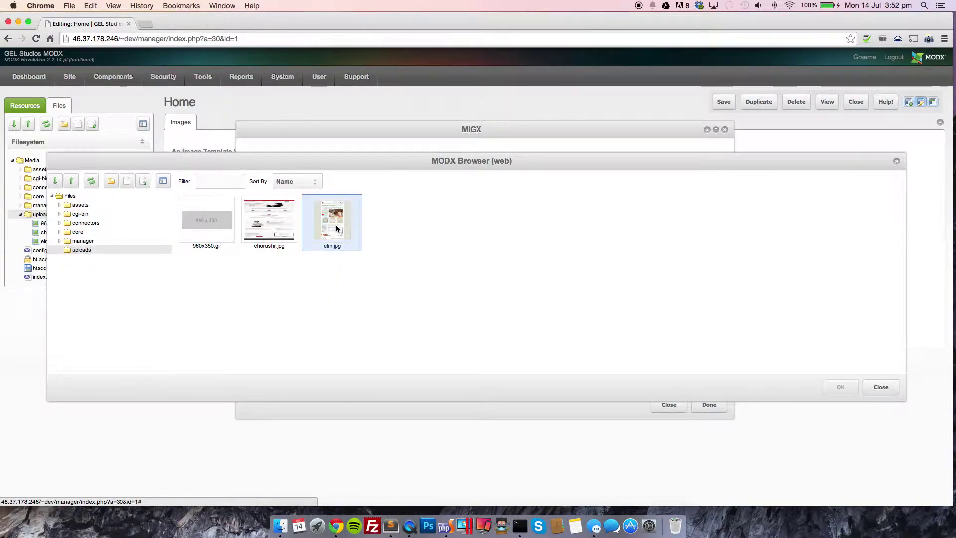
{"action": "left_click", "coordinate": [712, 406]}
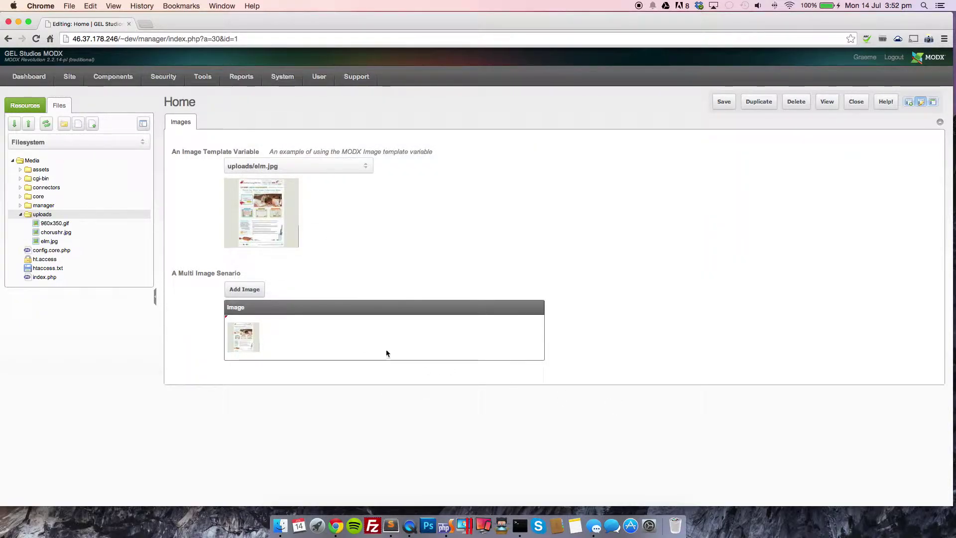
Add chorushr.jpg from the uploads folder as another entry in the multi-image list
{"action": "left_click", "coordinate": [246, 293]}
{"action": "left_click", "coordinate": [399, 184]}
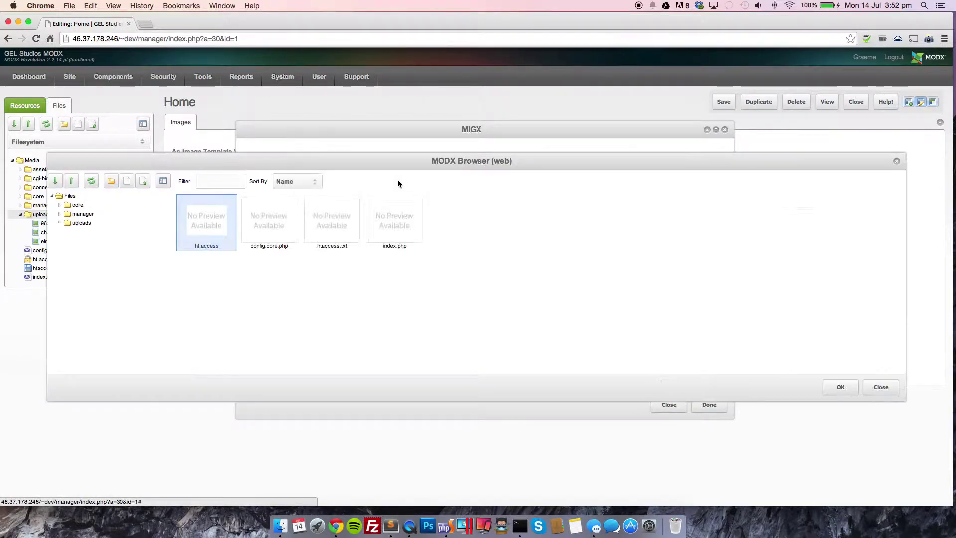
{"action": "left_click", "coordinate": [124, 250]}
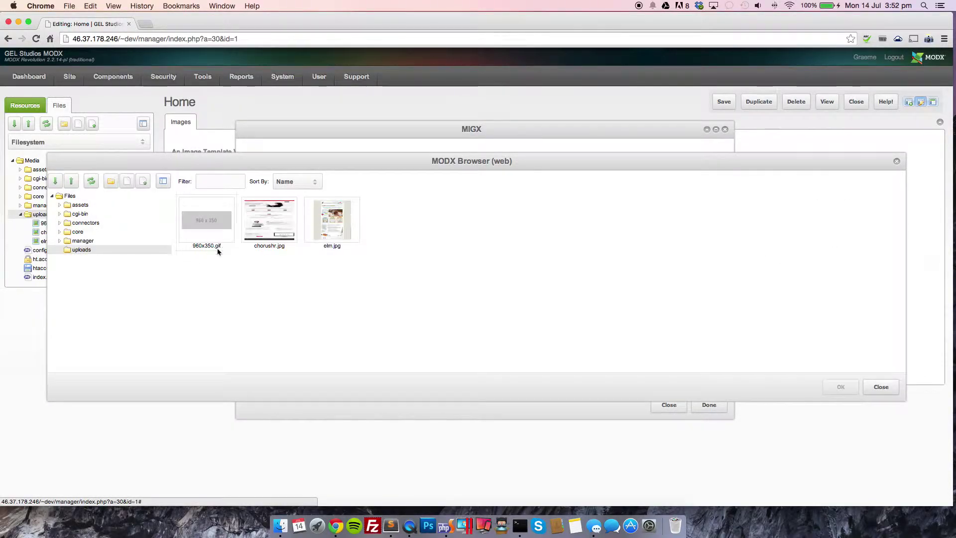
{"action": "double_click", "coordinate": [276, 214]}
{"action": "left_click", "coordinate": [705, 410]}
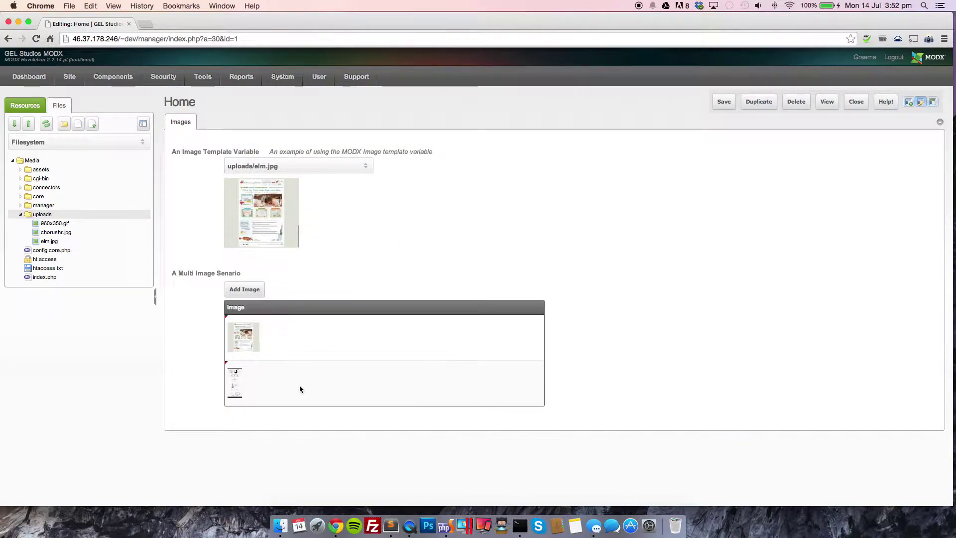
{"action": "mouse_move", "coordinate": [49, 237]}
{"action": "right_click", "coordinate": [43, 215]}
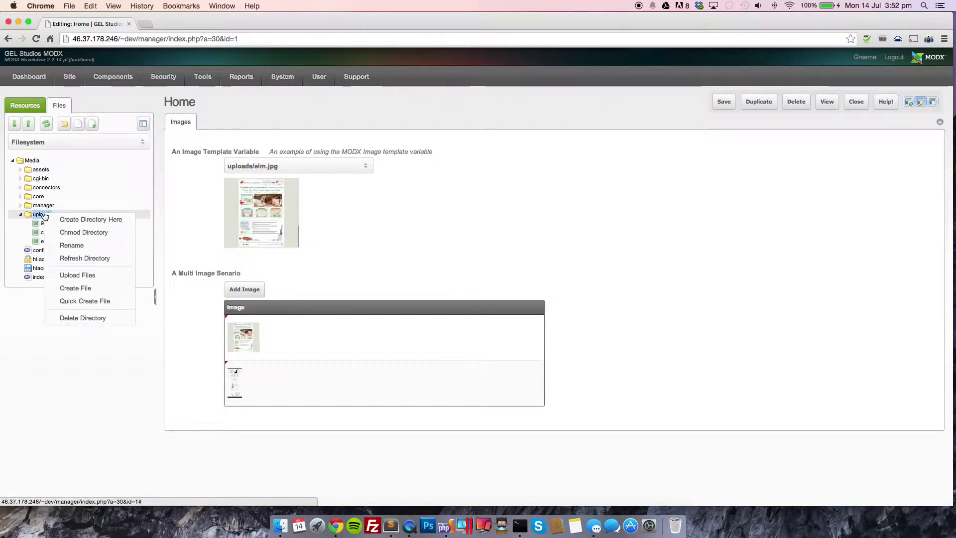
{"action": "left_click", "coordinate": [68, 277]}
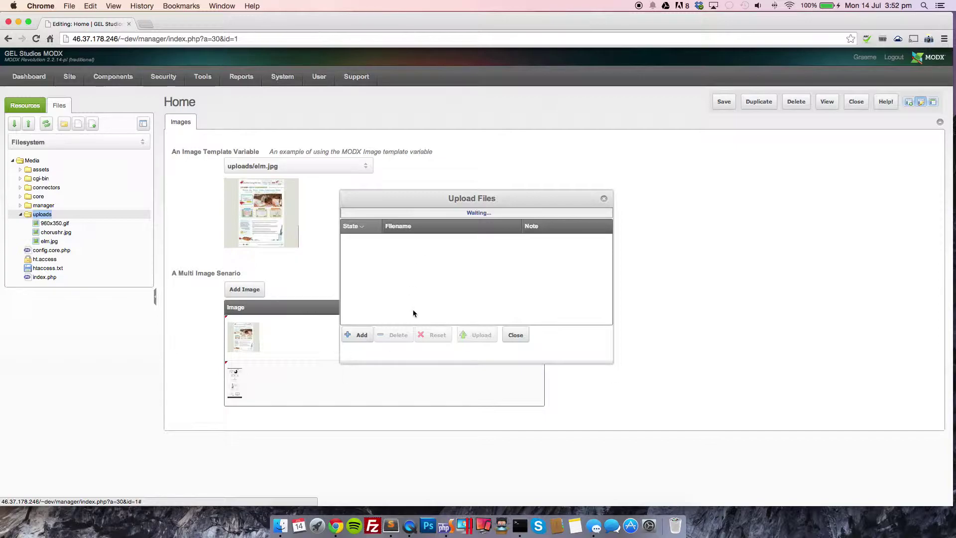
{"action": "left_click", "coordinate": [516, 336]}
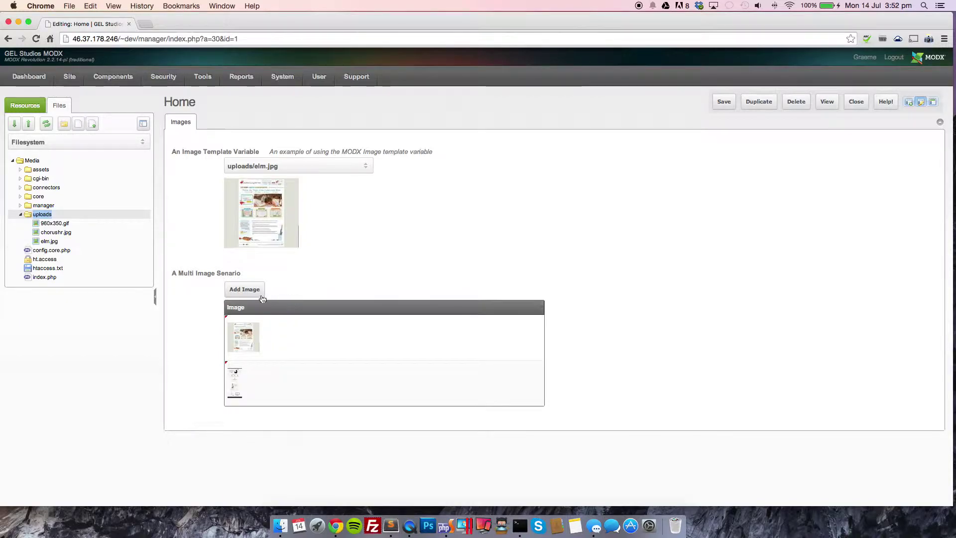
Start a new multi-image entry, browse to the uploads folder for its image, and queue watergem.jpg from the Desktop for upload there
{"action": "left_click", "coordinate": [243, 291]}
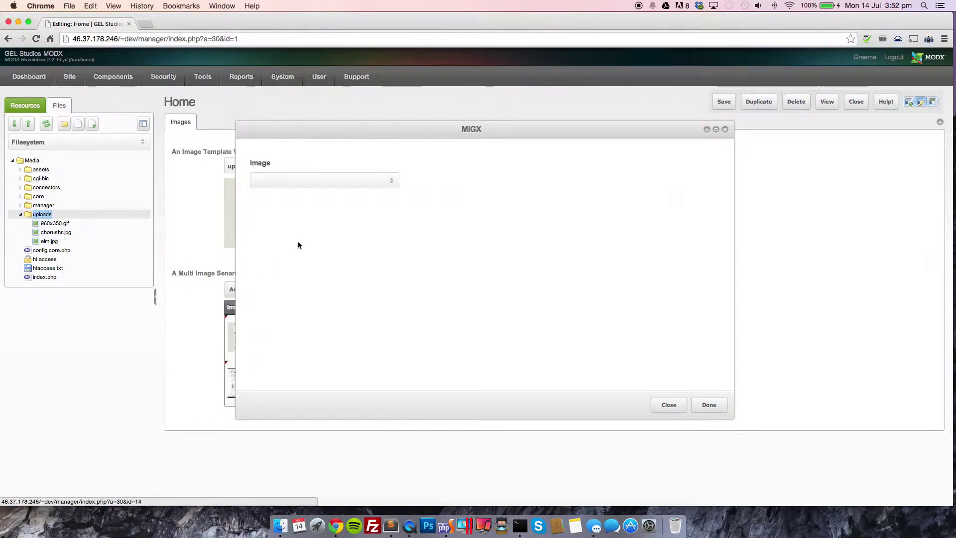
{"action": "left_click", "coordinate": [391, 182]}
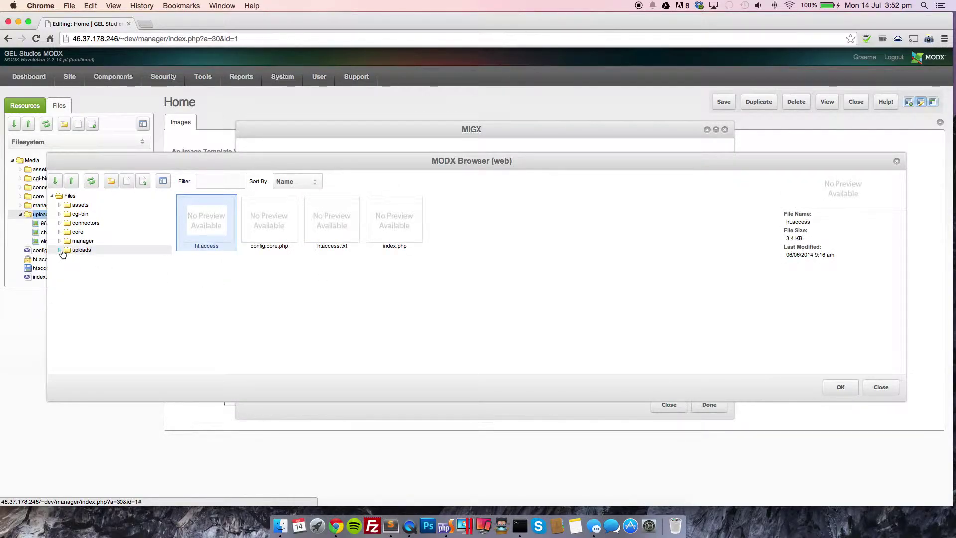
{"action": "left_click", "coordinate": [91, 252]}
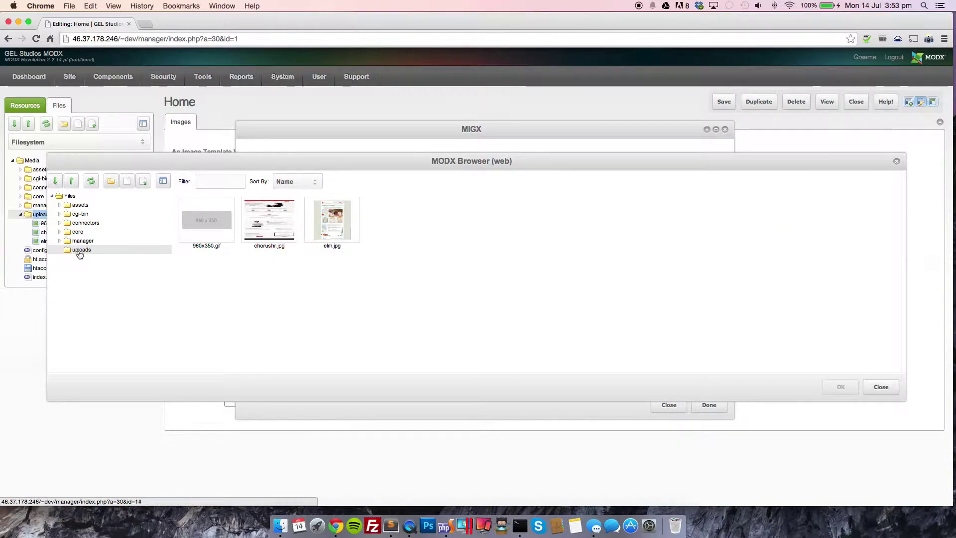
{"action": "right_click", "coordinate": [80, 255]}
{"action": "left_click", "coordinate": [120, 312]}
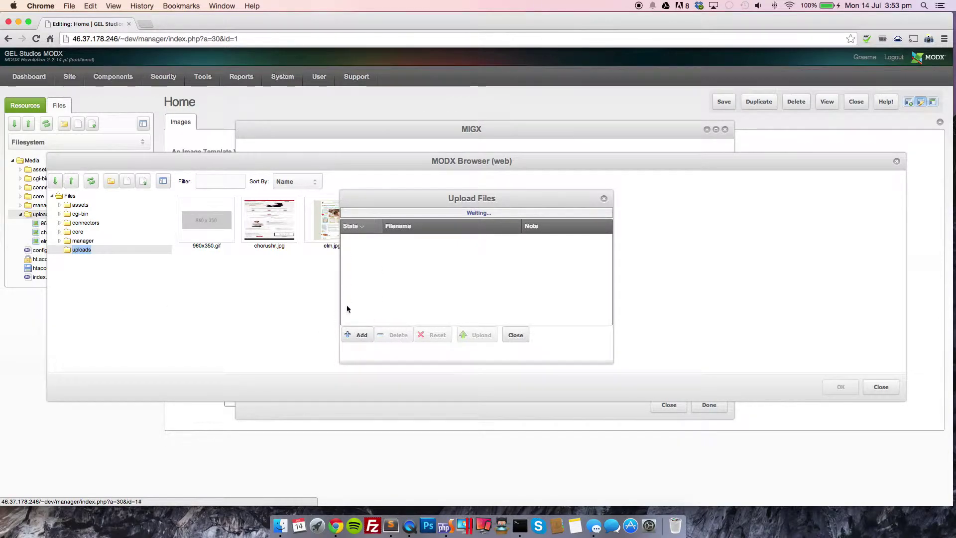
{"action": "left_click", "coordinate": [357, 337]}
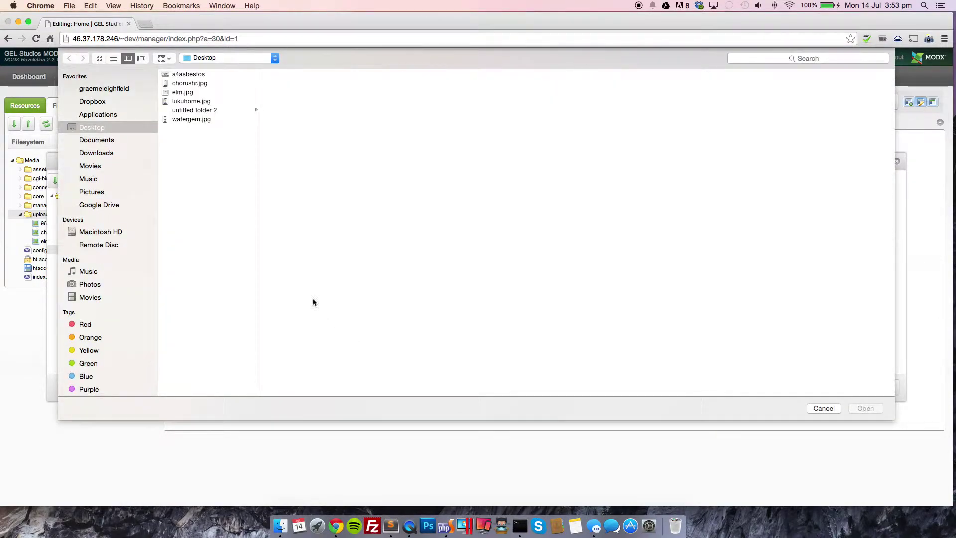
{"action": "double_click", "coordinate": [189, 120]}
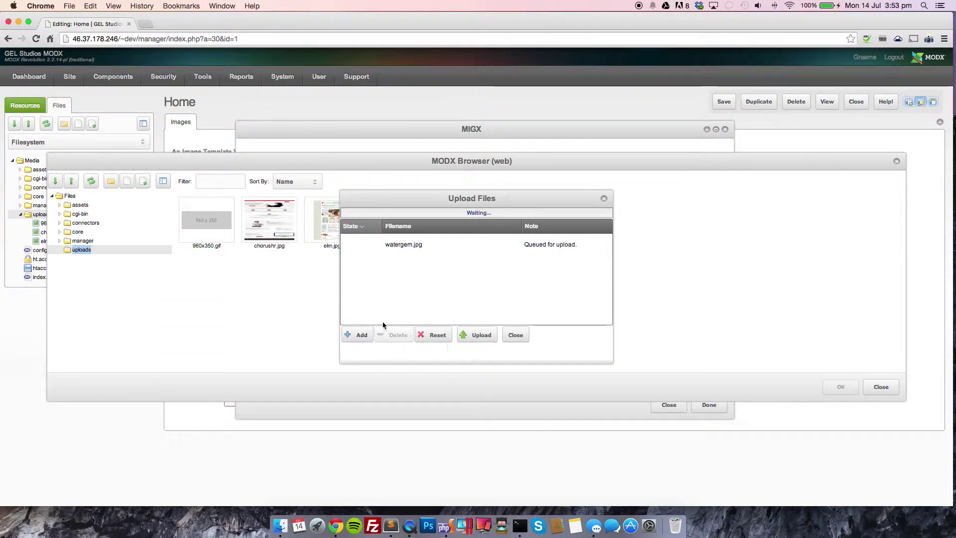
Add lukuhome.jpg from the Desktop to the queue and upload the queued files to the uploads folder
{"action": "left_click", "coordinate": [361, 337]}
{"action": "left_click", "coordinate": [179, 98]}
{"action": "double_click", "coordinate": [179, 99]}
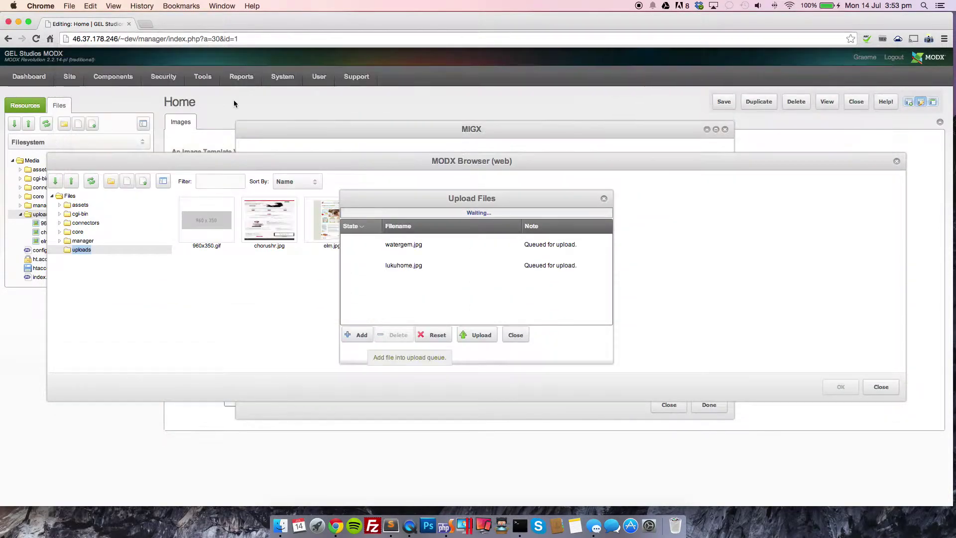
{"action": "left_click", "coordinate": [478, 337]}
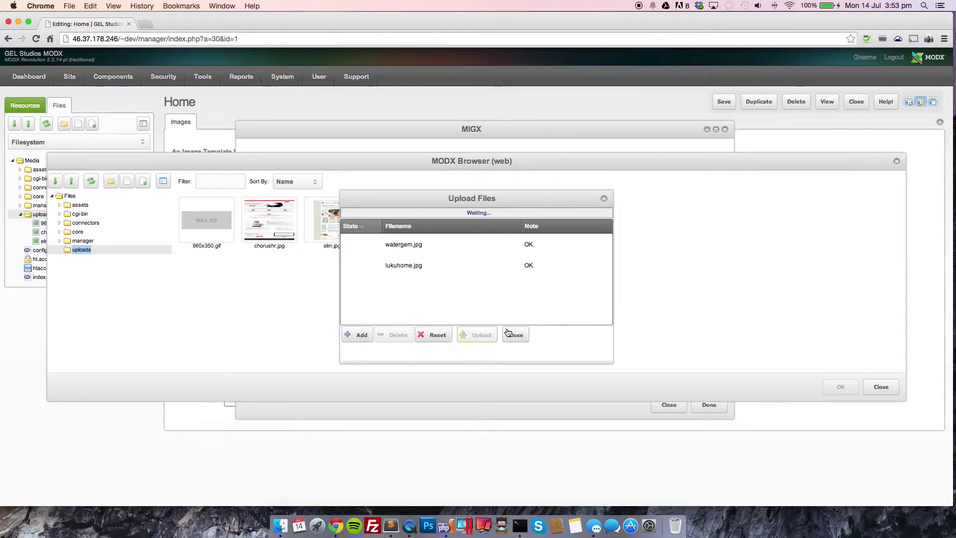
Choose the uploaded watergem.jpg as the new multi-image entry's image and confirm the entry
{"action": "left_click", "coordinate": [515, 335]}
{"action": "double_click", "coordinate": [471, 233]}
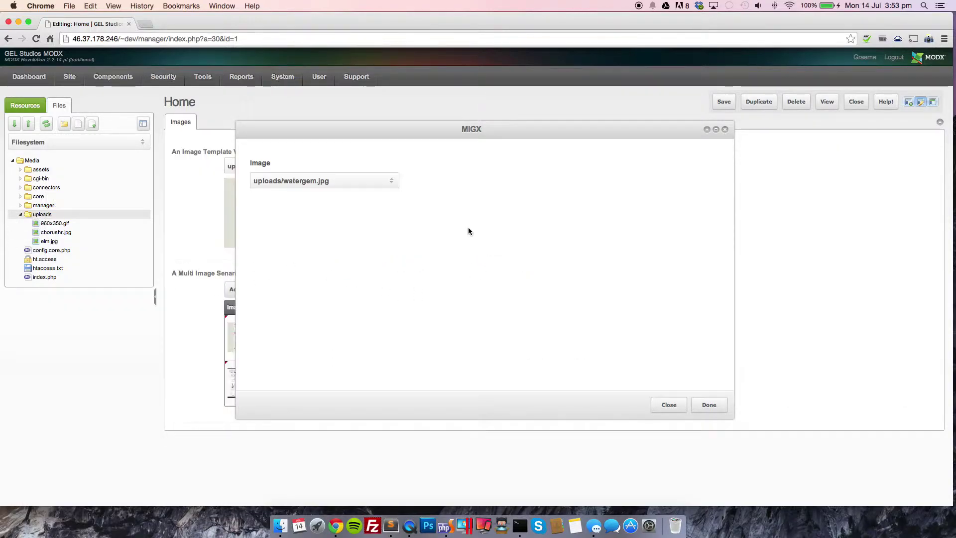
{"action": "left_click", "coordinate": [709, 404]}
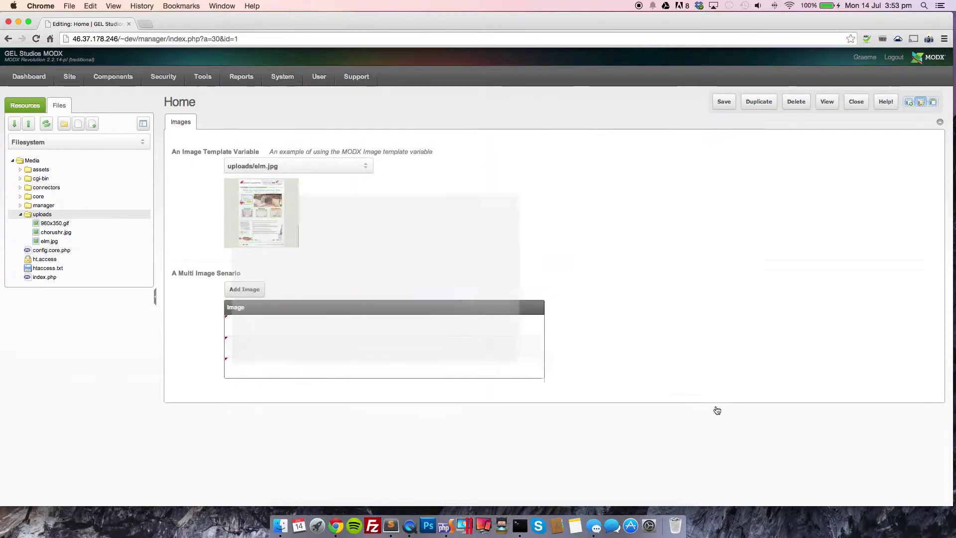
Duplicate the elm.jpg entry in the multi-image list with lukuhome.jpg as its image, and save the Home page
{"action": "right_click", "coordinate": [305, 331]}
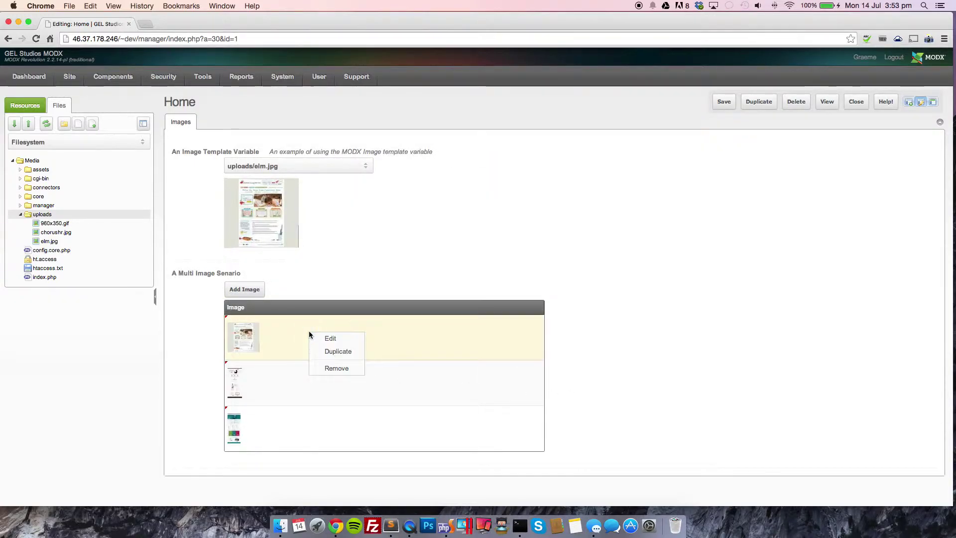
{"action": "left_click", "coordinate": [329, 352]}
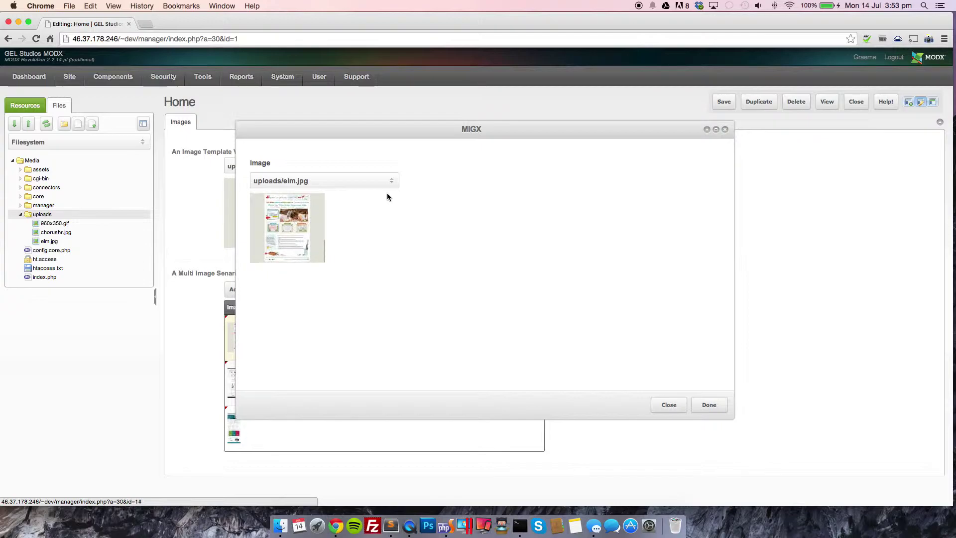
{"action": "left_click", "coordinate": [393, 180]}
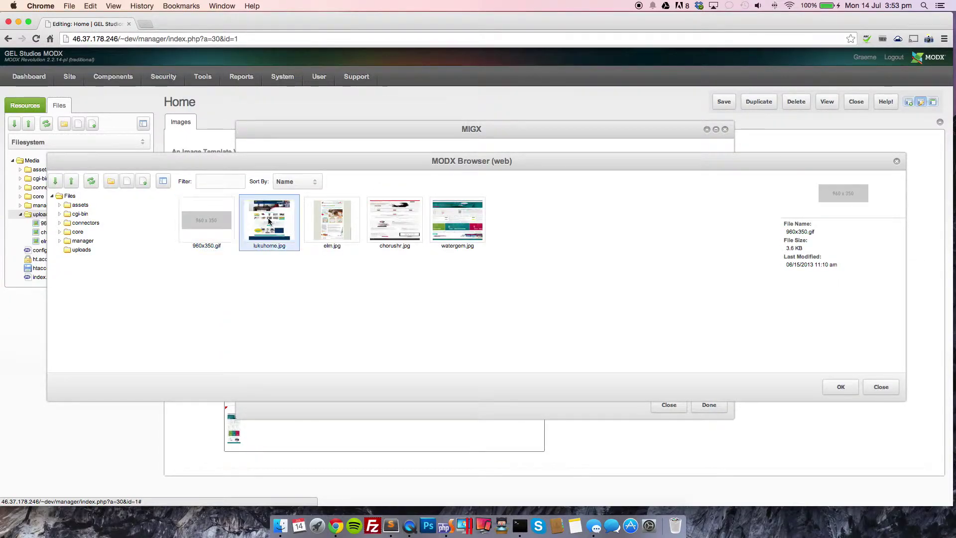
{"action": "double_click", "coordinate": [269, 222]}
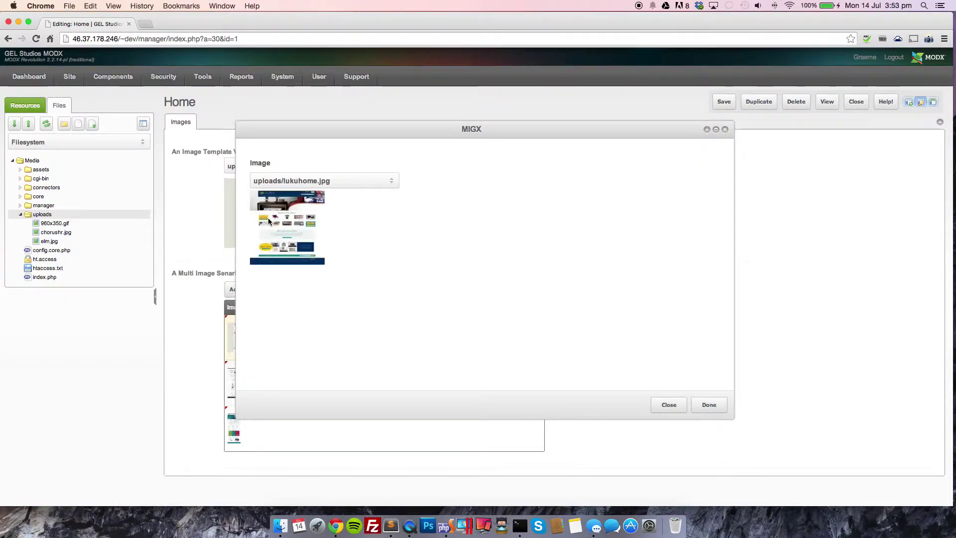
{"action": "left_click", "coordinate": [703, 409]}
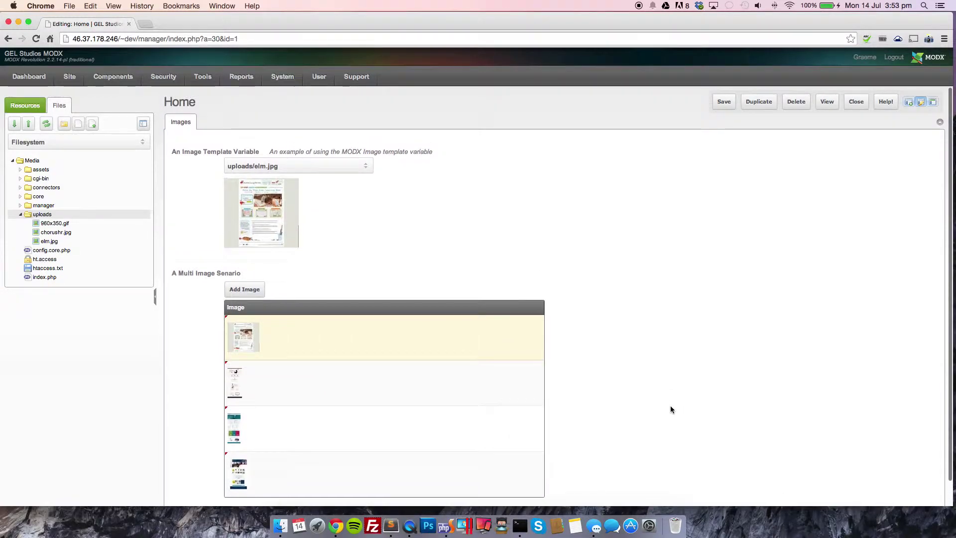
{"action": "left_click", "coordinate": [725, 103]}
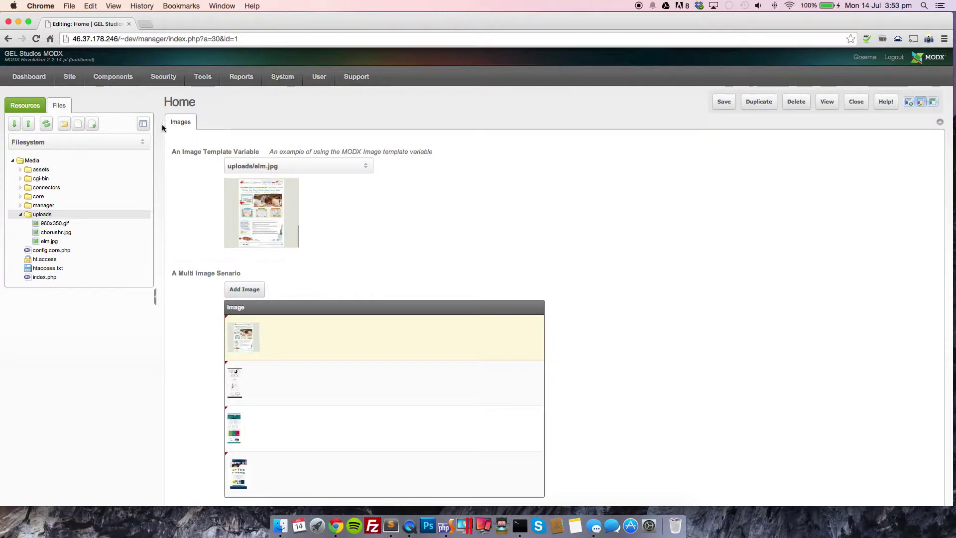
Open the system settings, filter them by the File System area, and examine the uploadable file types and maximum upload size
{"action": "left_click", "coordinate": [24, 78]}
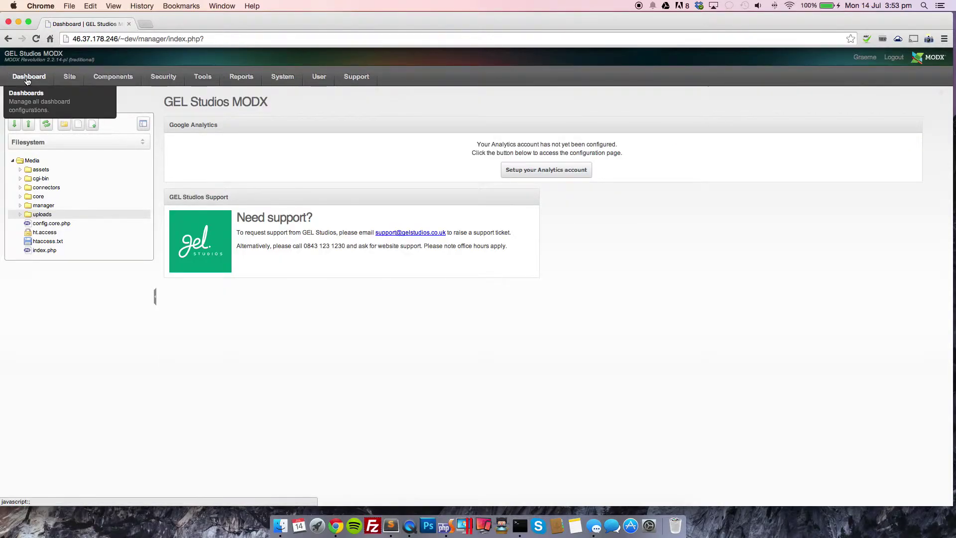
{"action": "mouse_move", "coordinate": [236, 82]}
{"action": "mouse_move", "coordinate": [283, 80]}
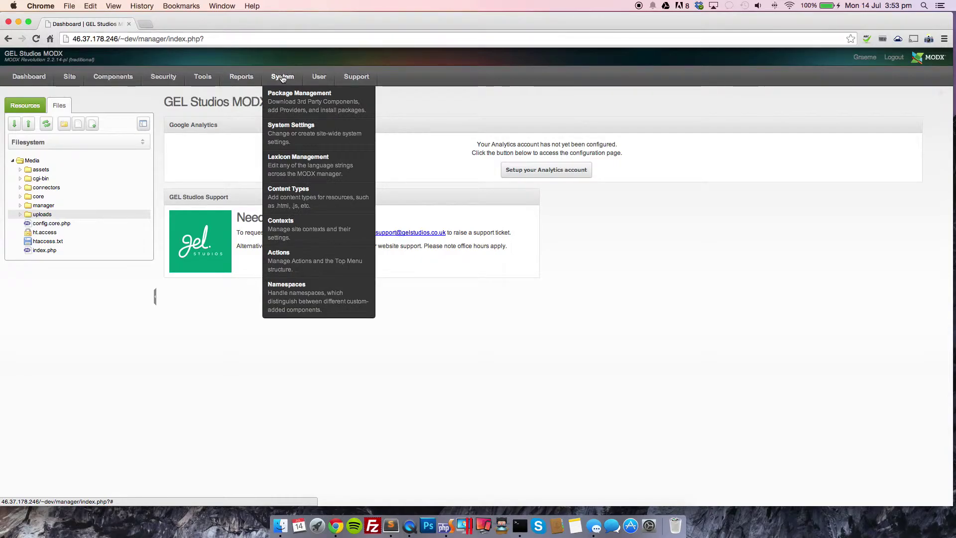
{"action": "left_click", "coordinate": [292, 131]}
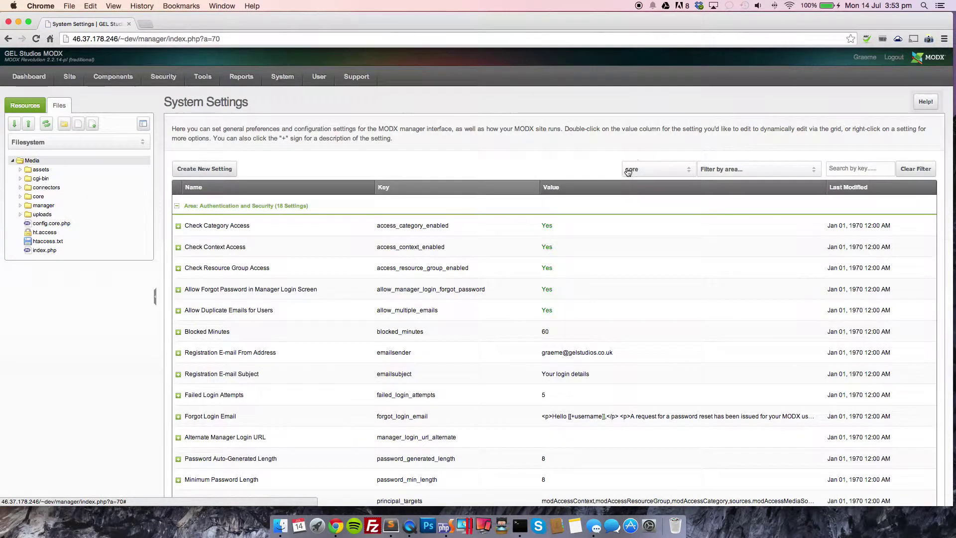
{"action": "left_click", "coordinate": [711, 171]}
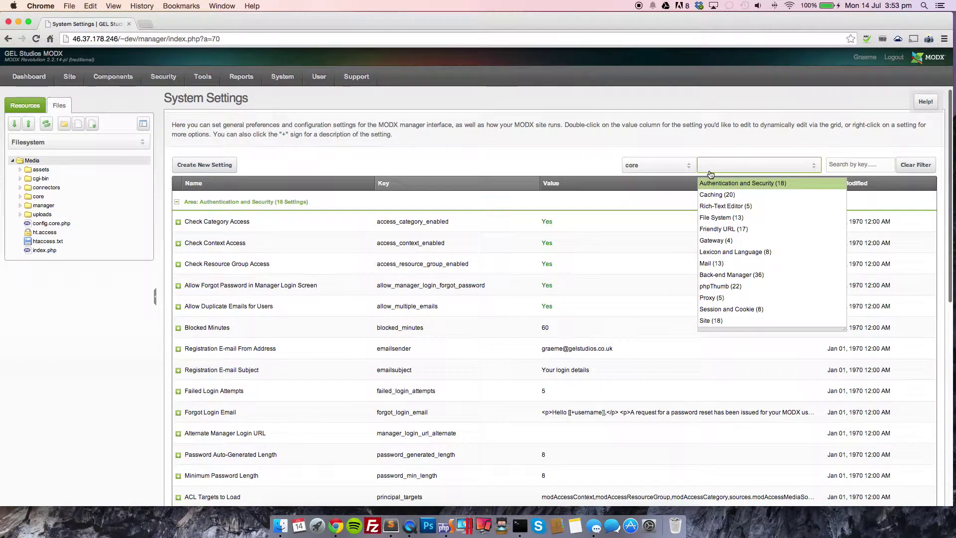
{"action": "left_click", "coordinate": [734, 218]}
{"action": "scroll", "coordinate": [649, 305], "scroll_direction": "down", "scroll_amount": 1}
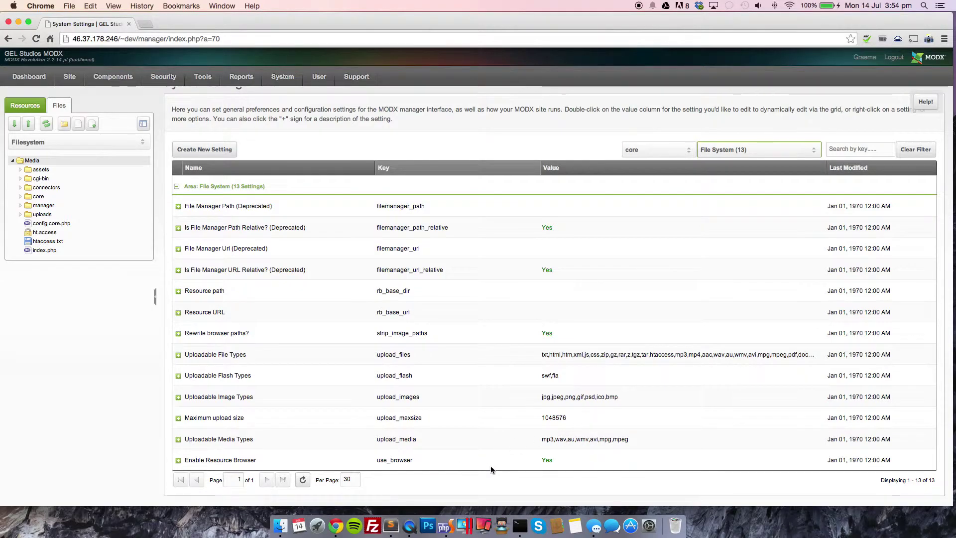
{"action": "scroll", "coordinate": [487, 466], "scroll_direction": "up", "scroll_amount": 1}
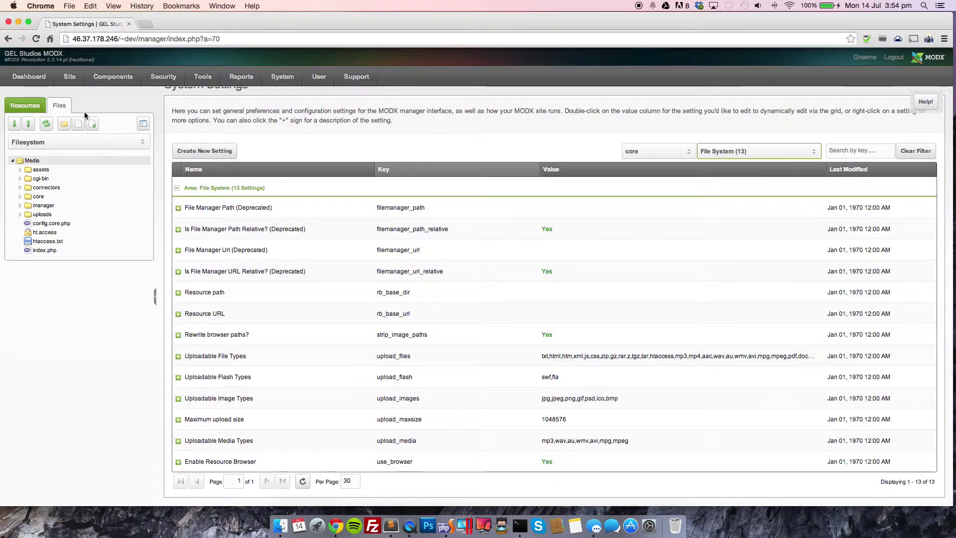
Show the resource tree and return to the manager dashboard
{"action": "left_click", "coordinate": [31, 105]}
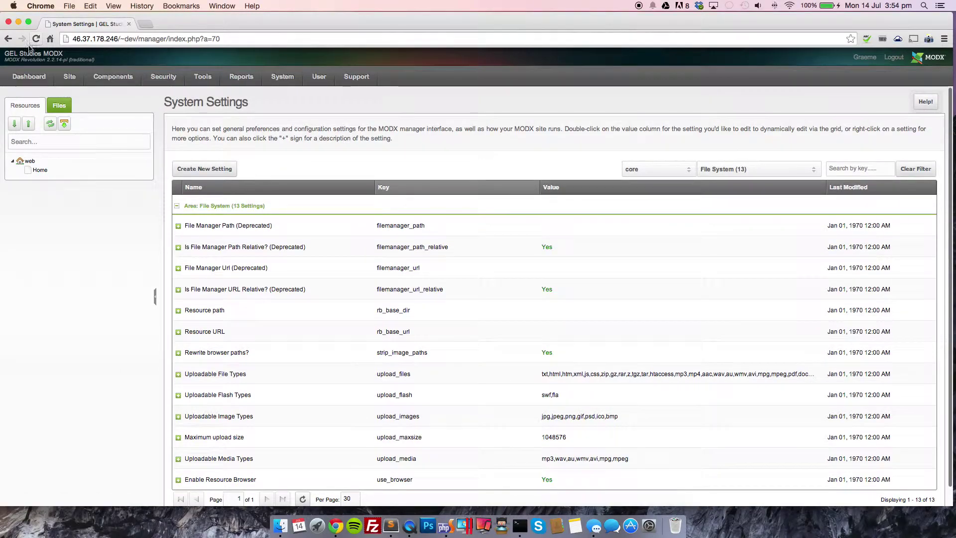
{"action": "left_click", "coordinate": [29, 76]}
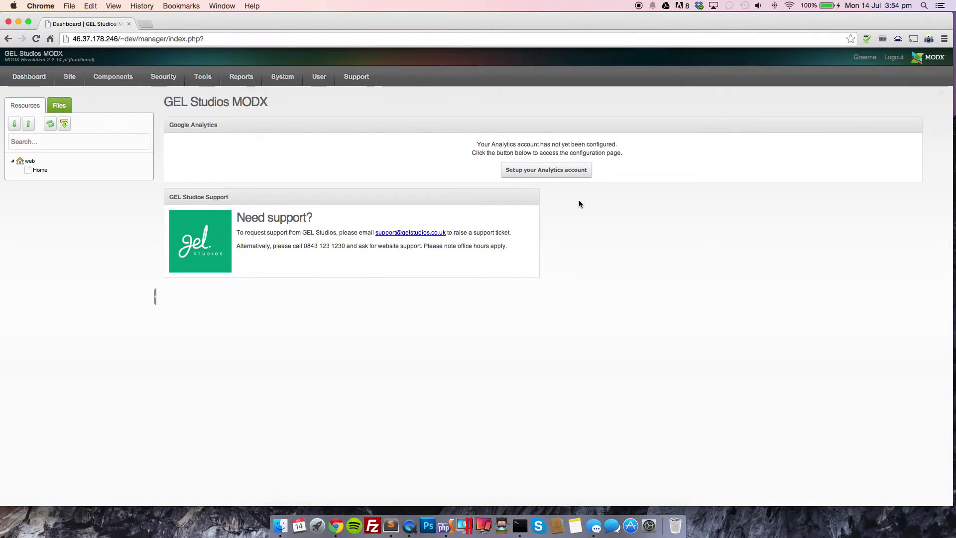